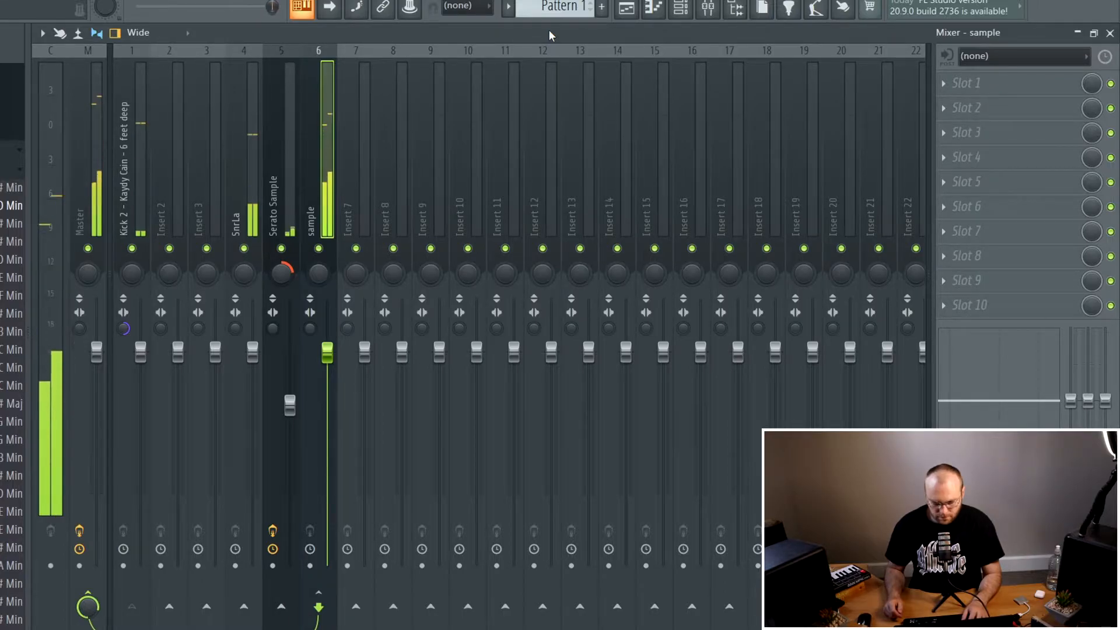
Step: Stop playback and route the kick track as a sidechain-only signal to the sample track in the mixer
key("space")
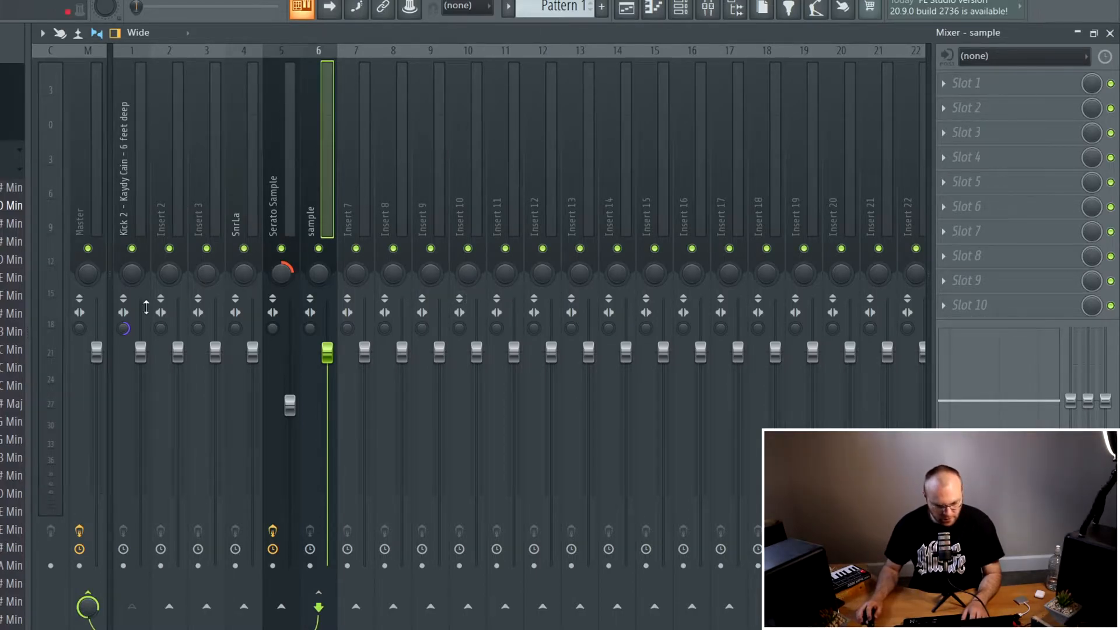
left_click(144, 233)
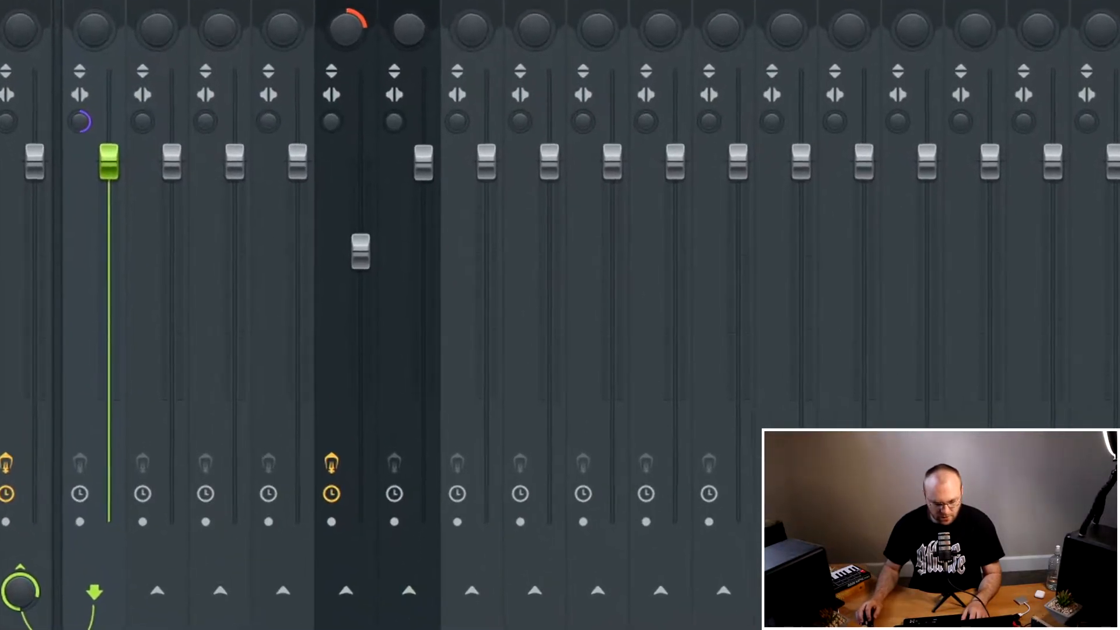
right_click(418, 591)
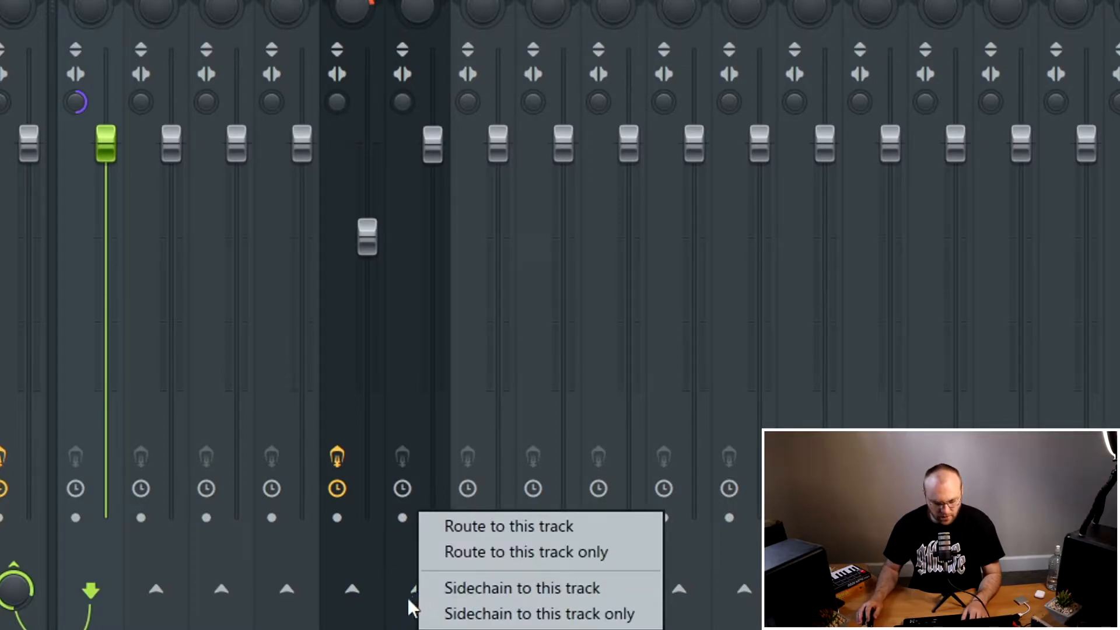
left_click(527, 586)
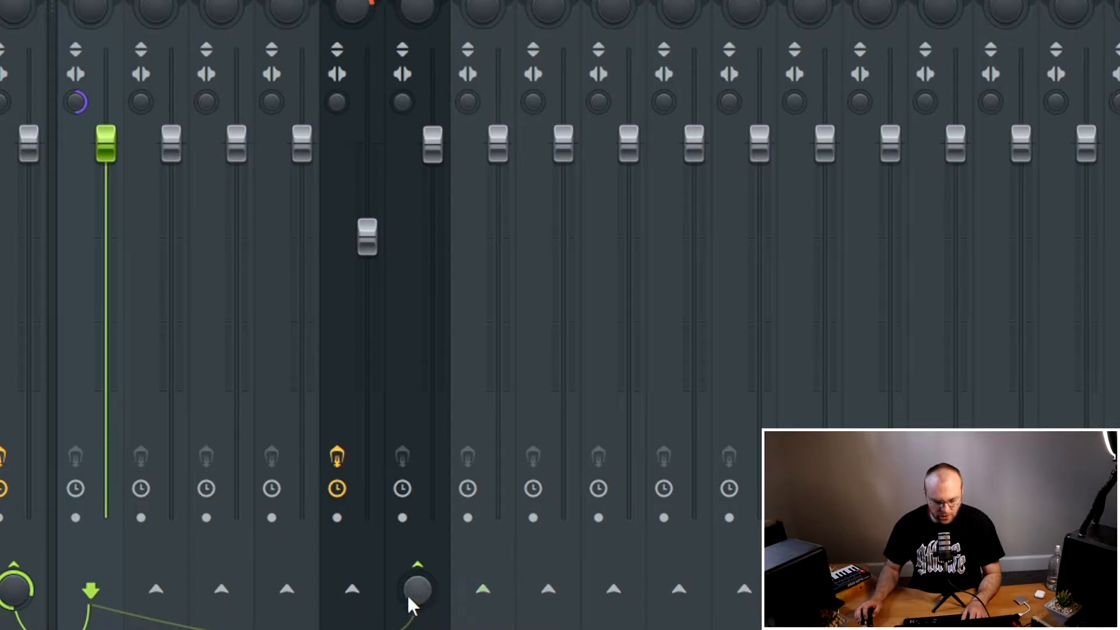
left_click_drag(425, 598, 425, 560)
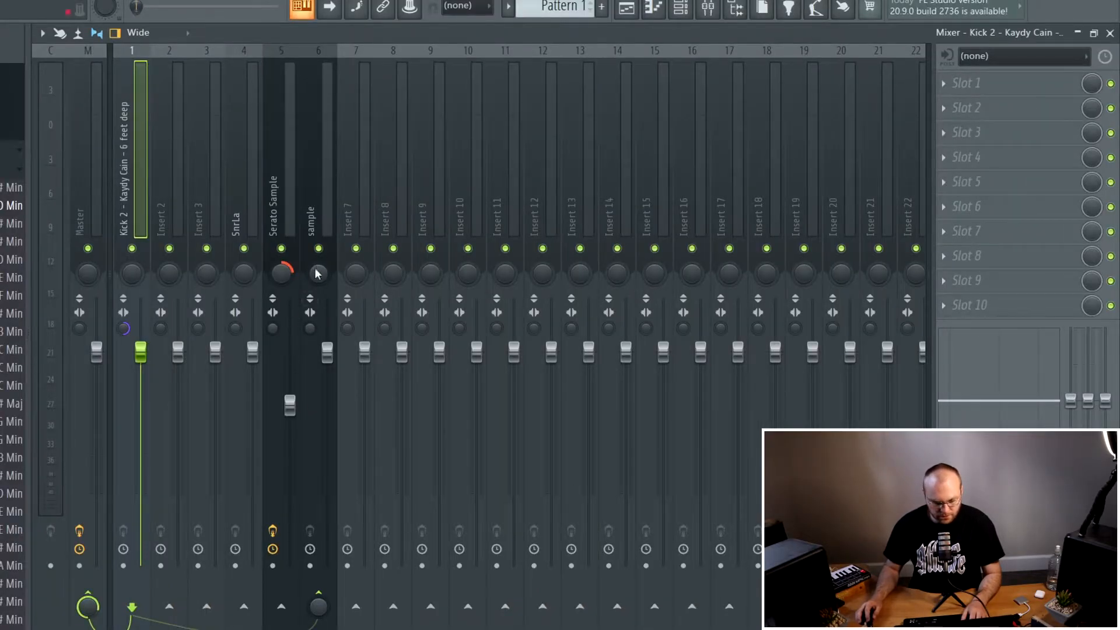
Step: Load Fruity Limiter into effect slot 5 of the sample track
left_click(314, 198)
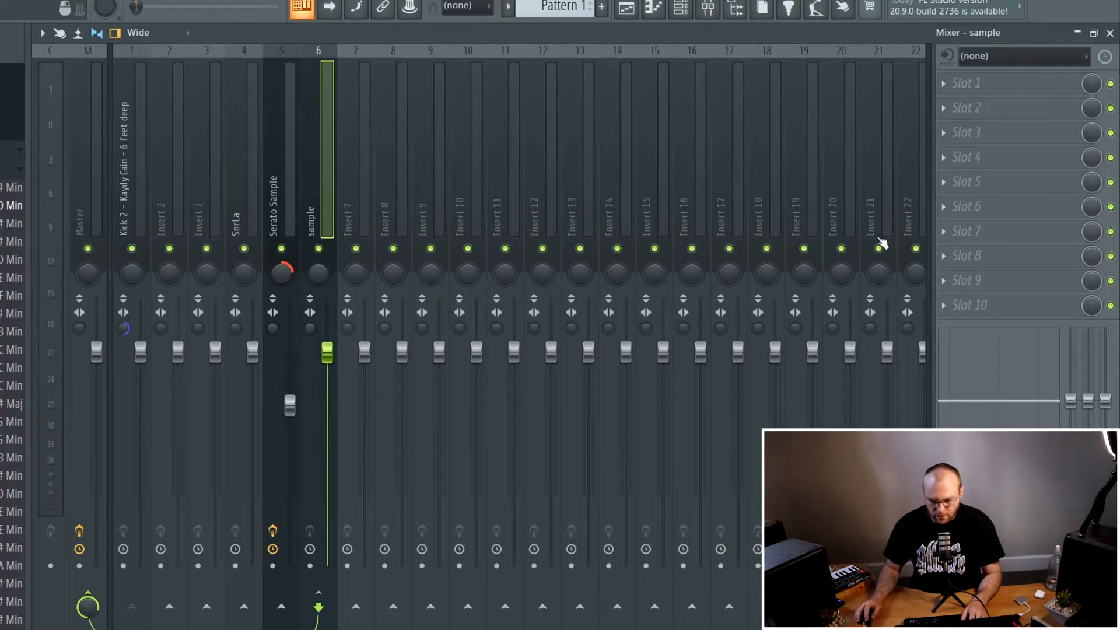
left_click(944, 183)
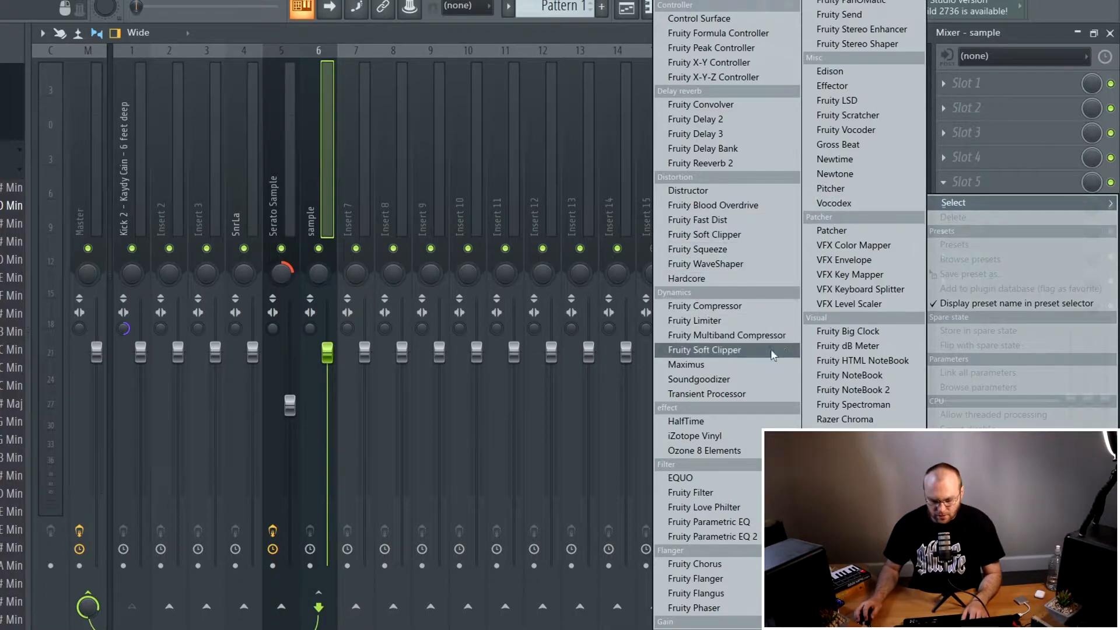
left_click(723, 320)
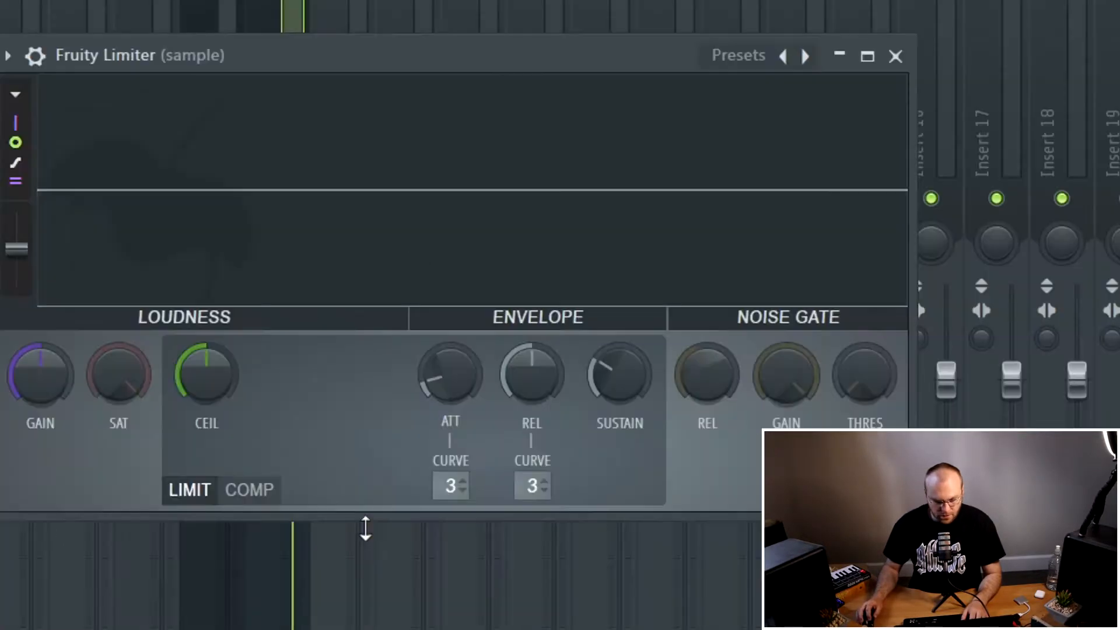
Step: Switch the limiter to compressor mode and choose the kick track as its sidechain source
left_click(251, 490)
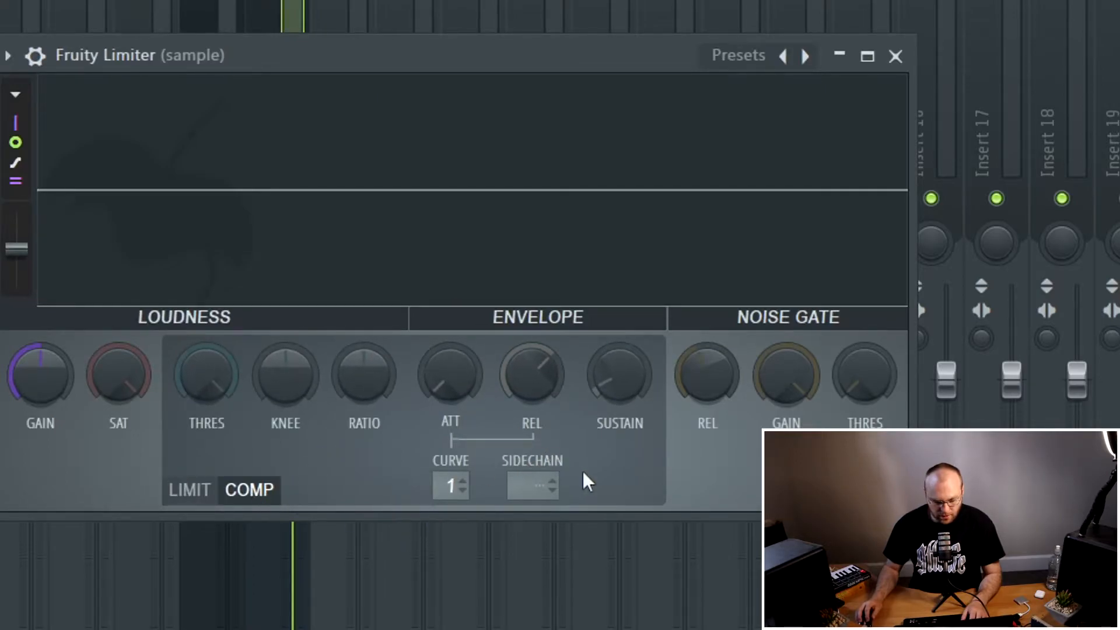
left_click(524, 483)
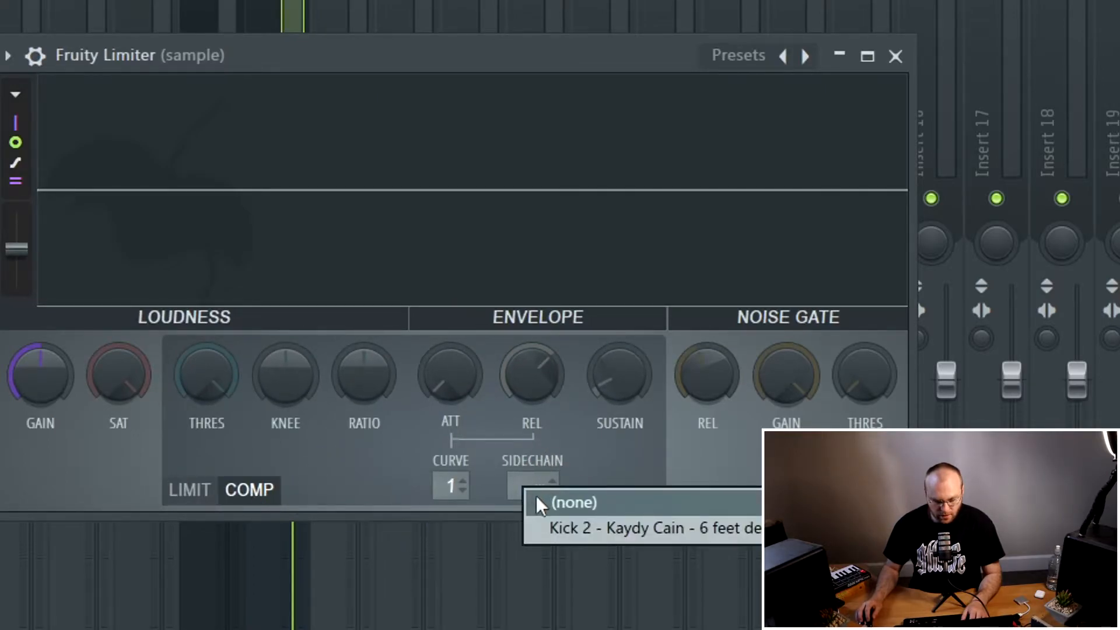
left_click(607, 530)
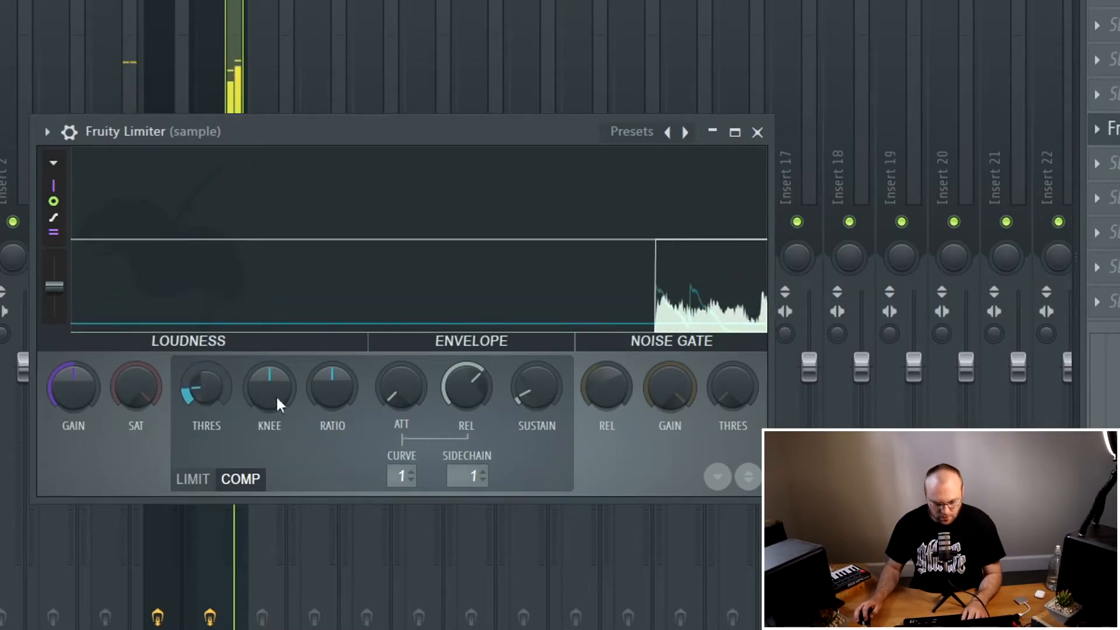
Step: Raise the limiter compressor's knee, ratio and attack while auditioning the beat, and close the plugin window
left_click_drag(269, 388, 268, 353)
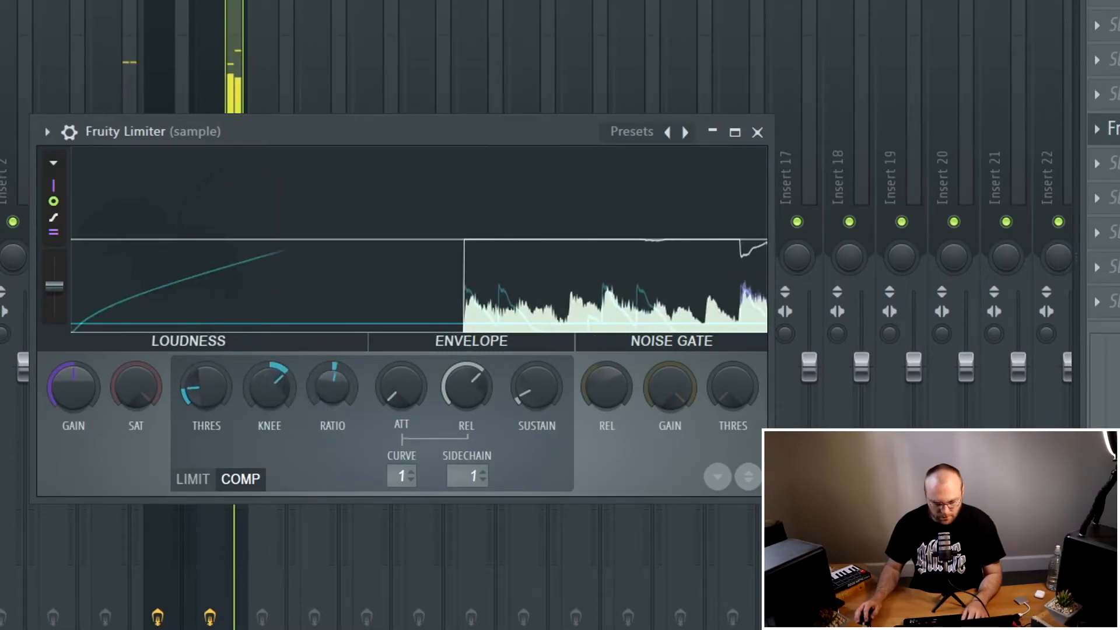
left_click_drag(322, 395, 322, 370)
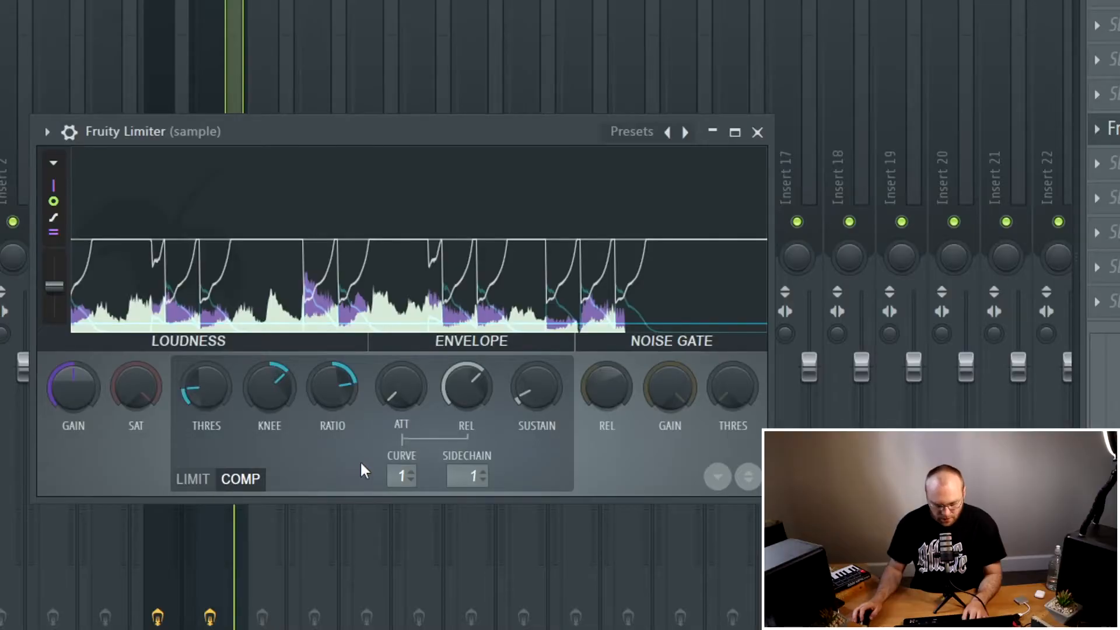
left_click_drag(401, 134, 439, 142)
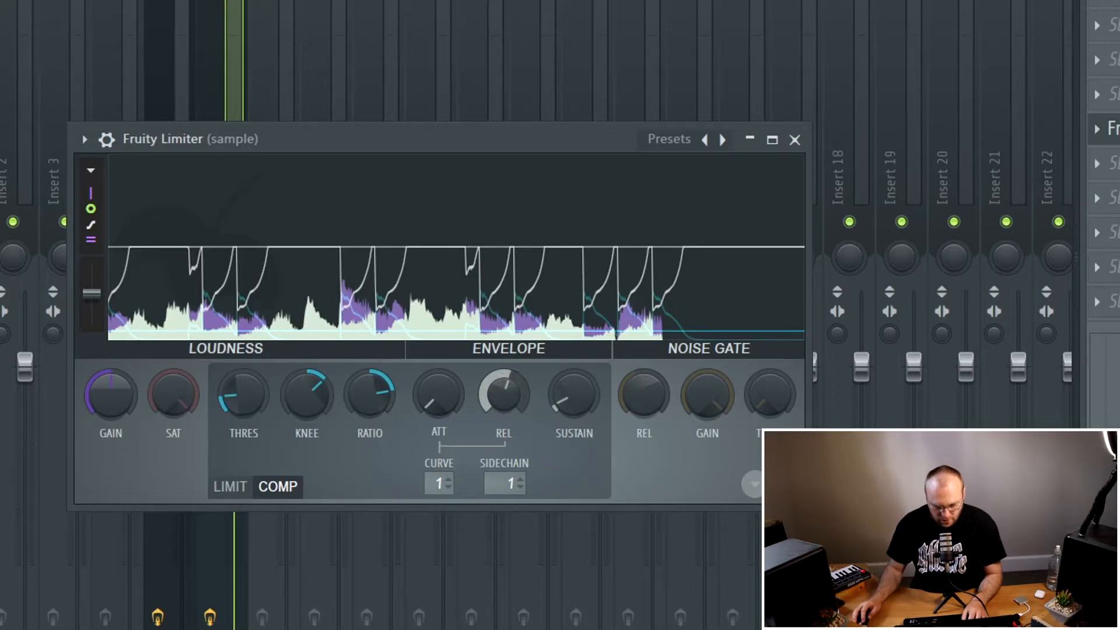
key("space")
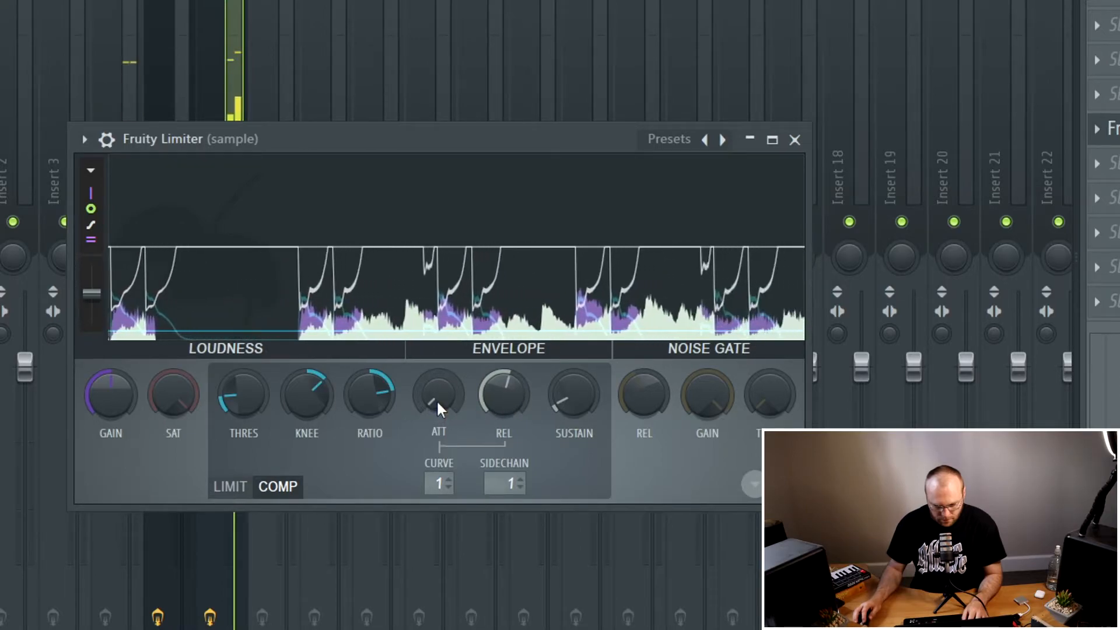
left_click_drag(437, 400, 437, 382)
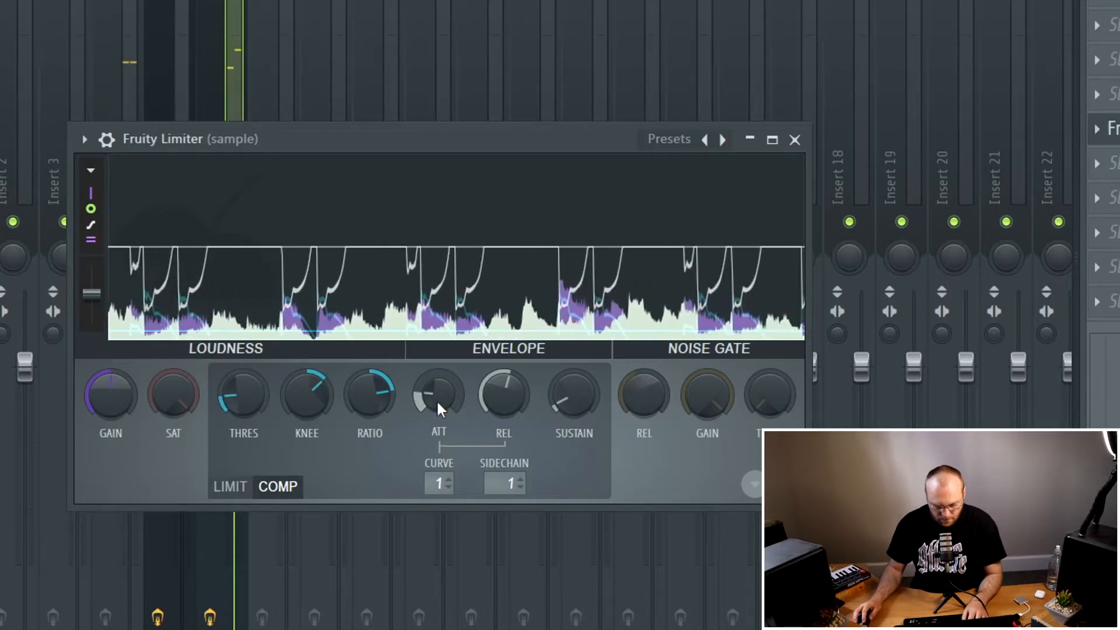
left_click(795, 140)
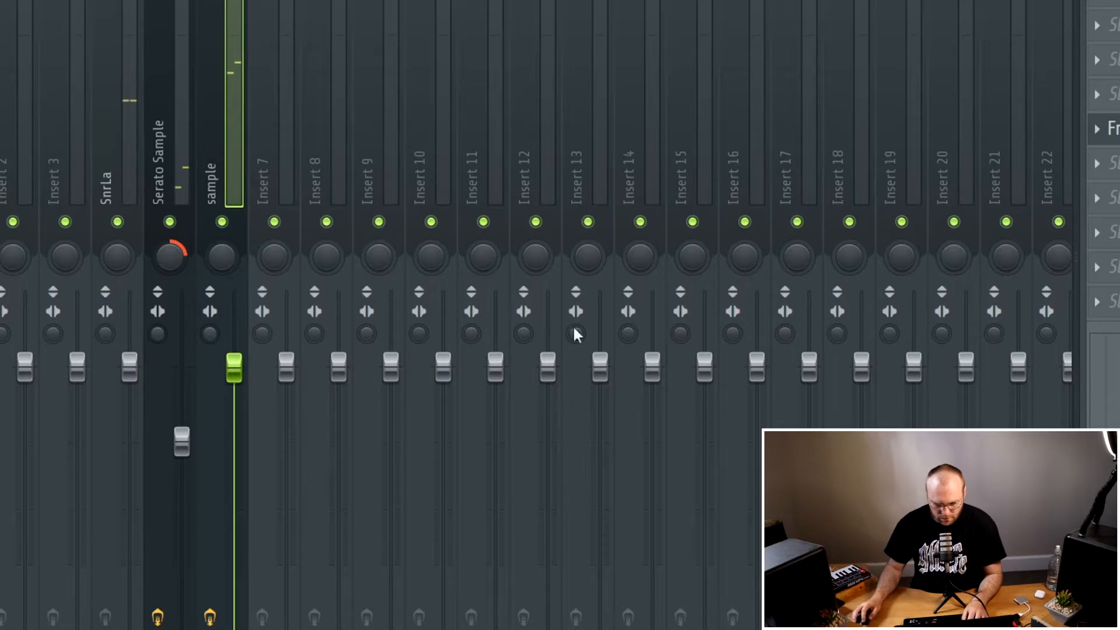
left_click(1114, 129)
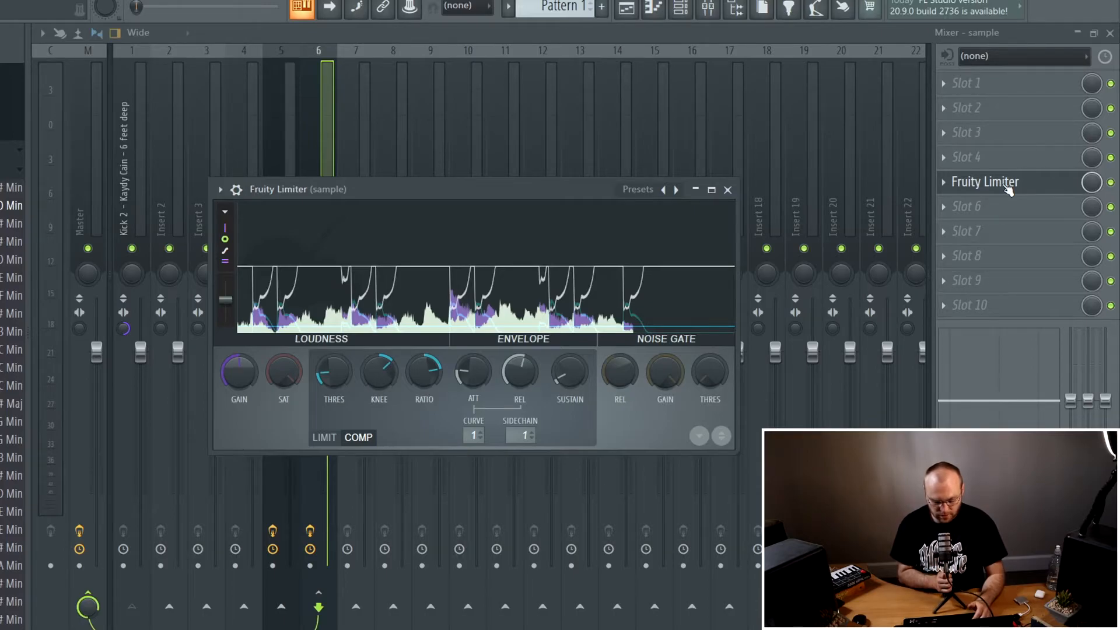
left_click(1009, 186)
Step: Load Fruity Peak Controller into effect slot 4 of the kick track
left_click(126, 420)
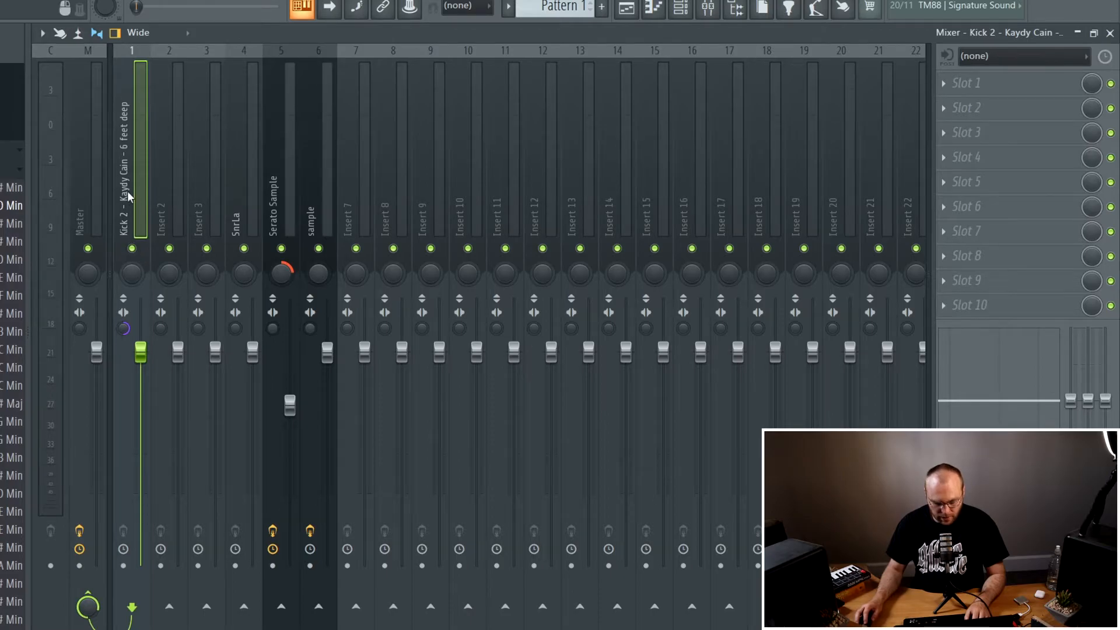
left_click(944, 158)
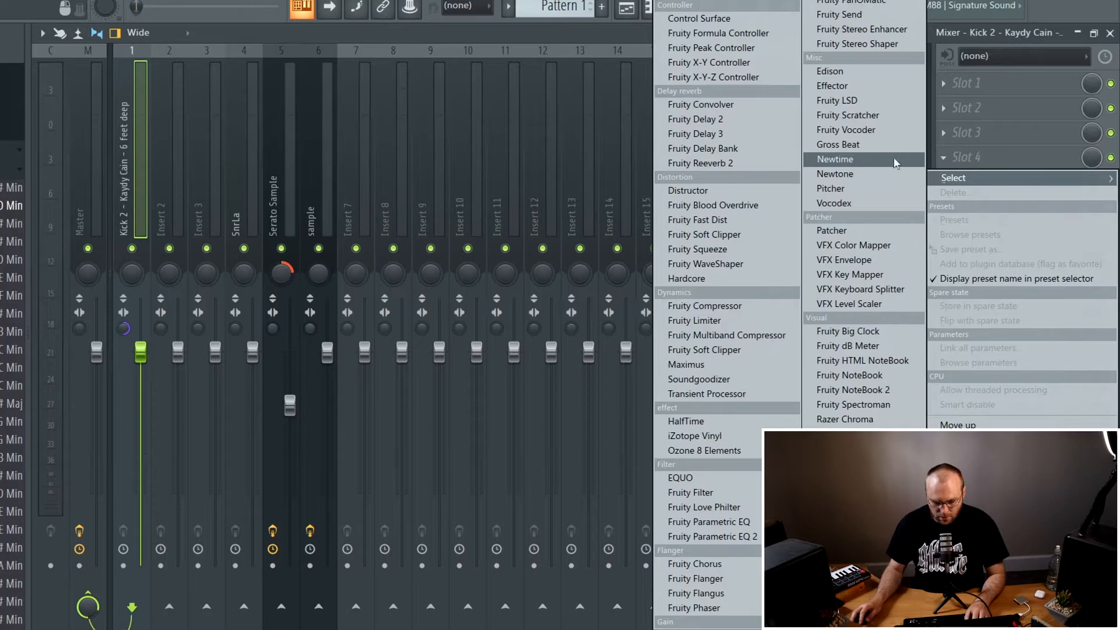
left_click(733, 52)
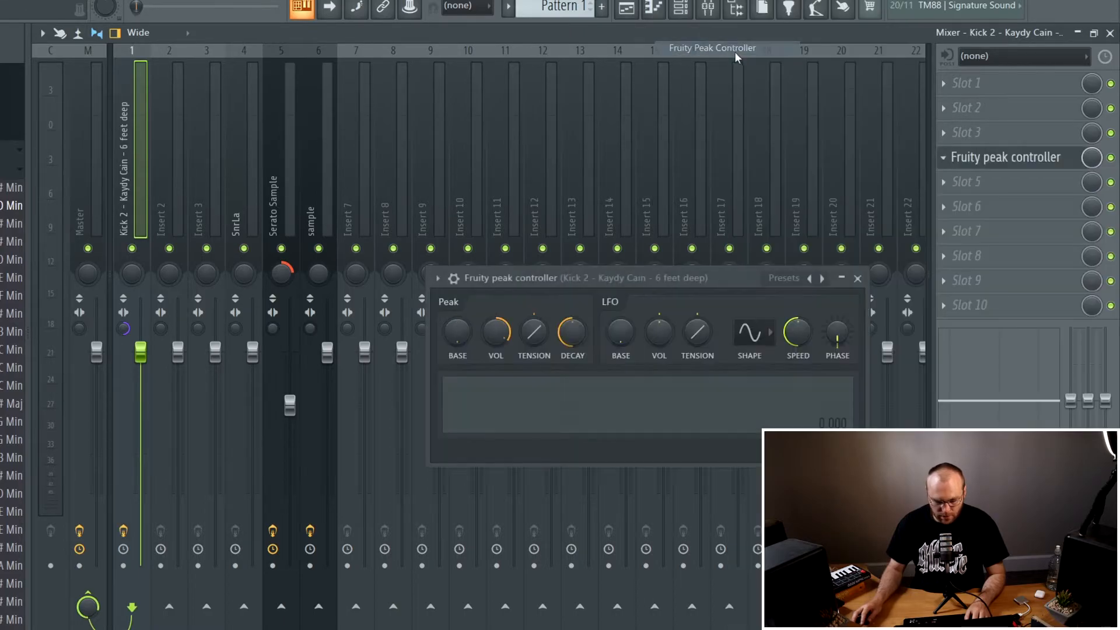
left_click_drag(636, 248, 471, 229)
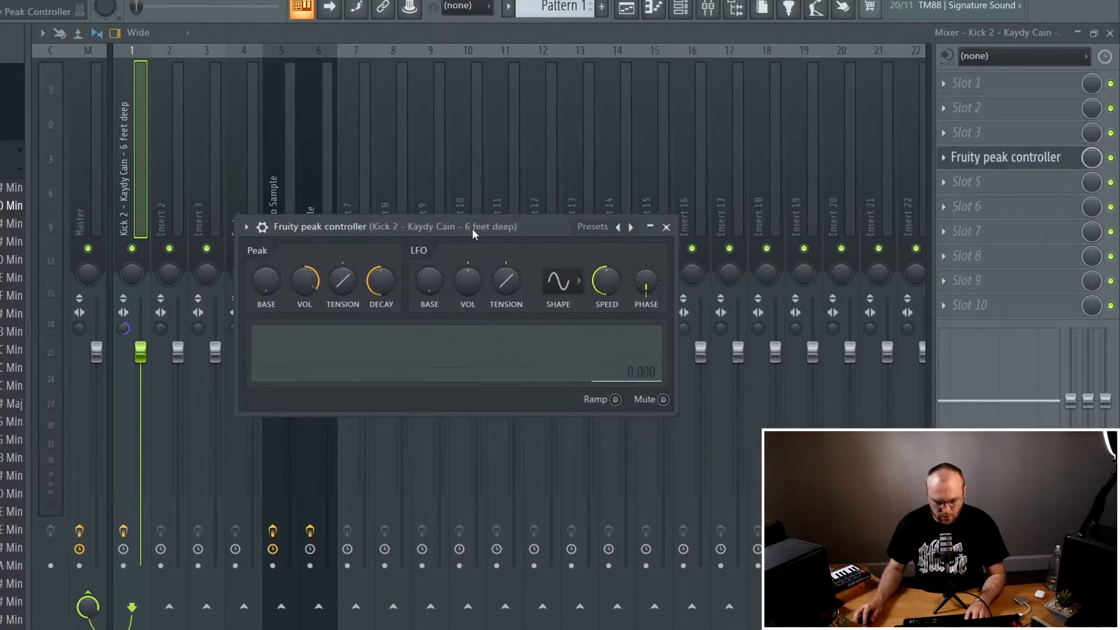
left_click(425, 39)
Step: Link the sample track's volume fader to the internal controller Peak ctrl - Peak with the Inverted mapping formula
left_click(305, 191)
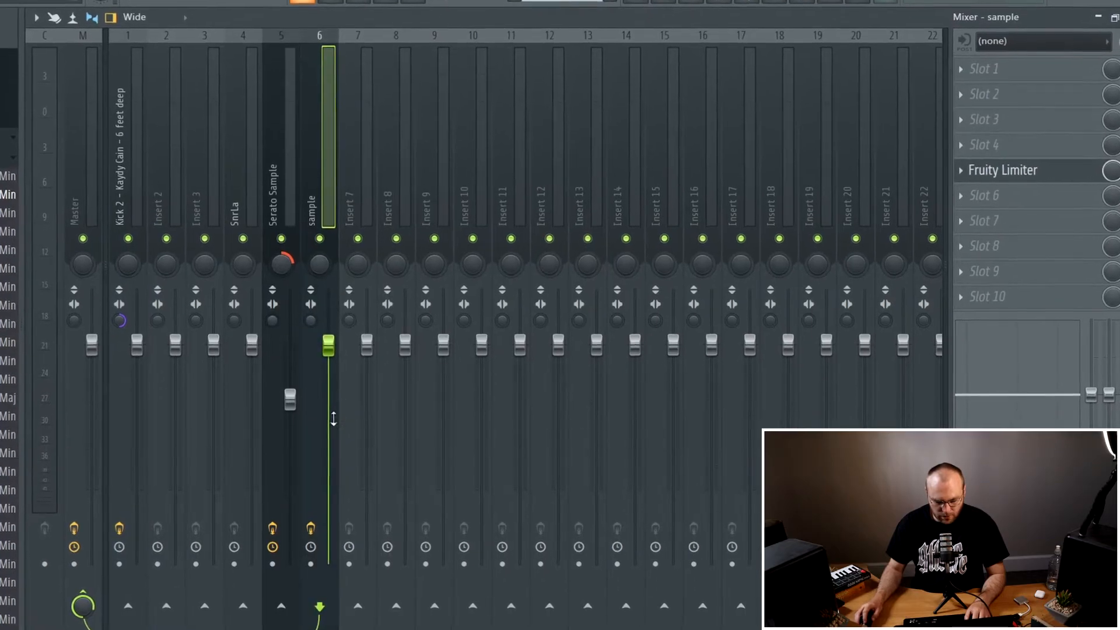
right_click(332, 338)
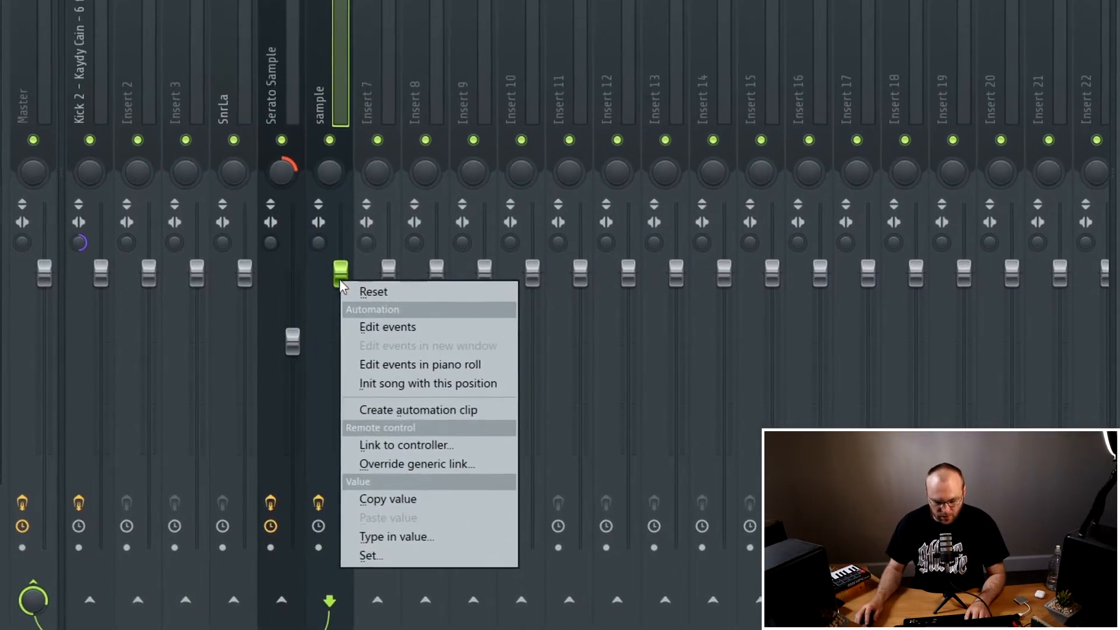
left_click(443, 434)
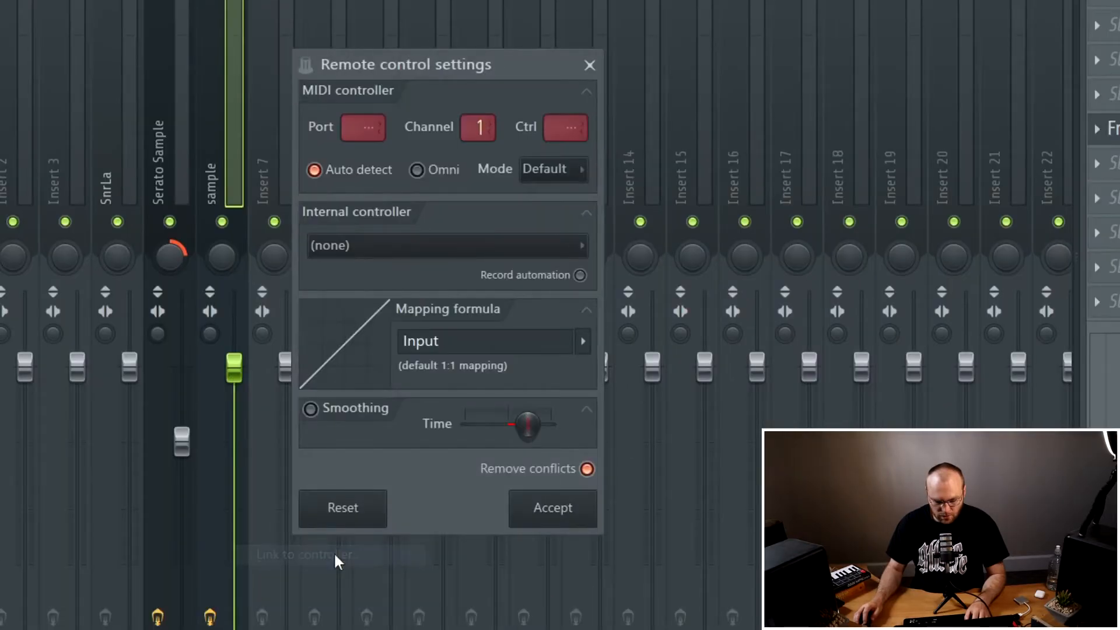
left_click(579, 247)
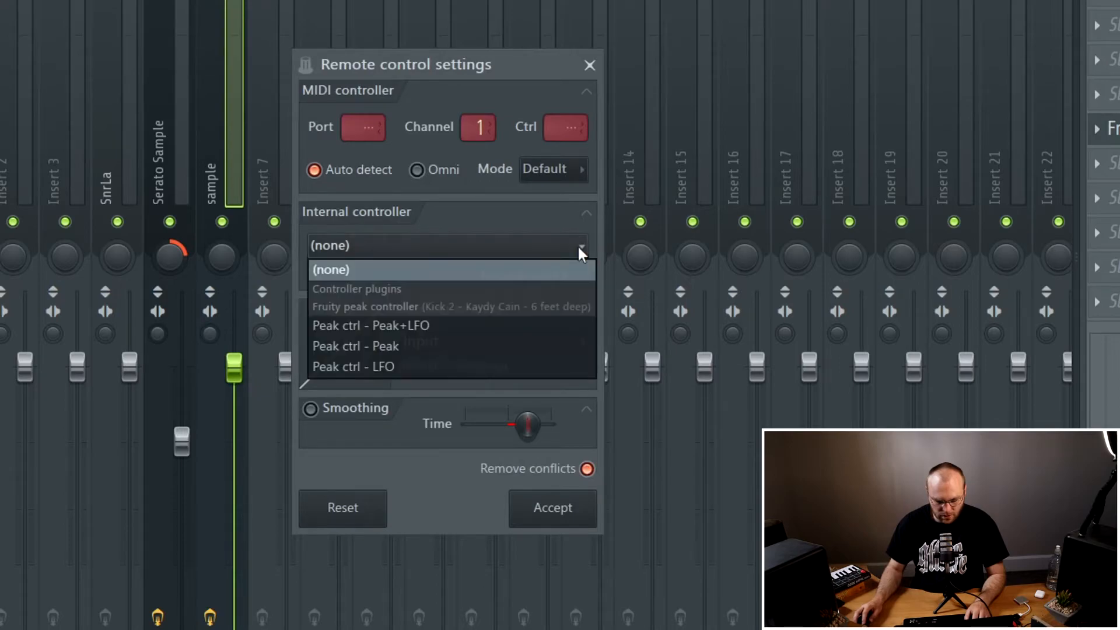
left_click(471, 345)
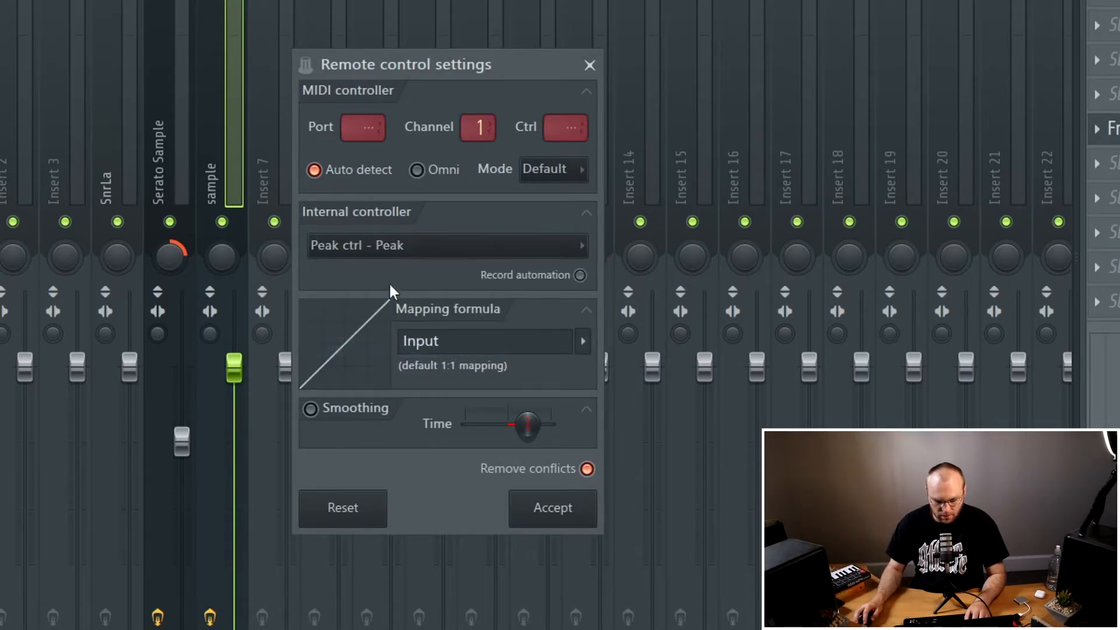
left_click(584, 342)
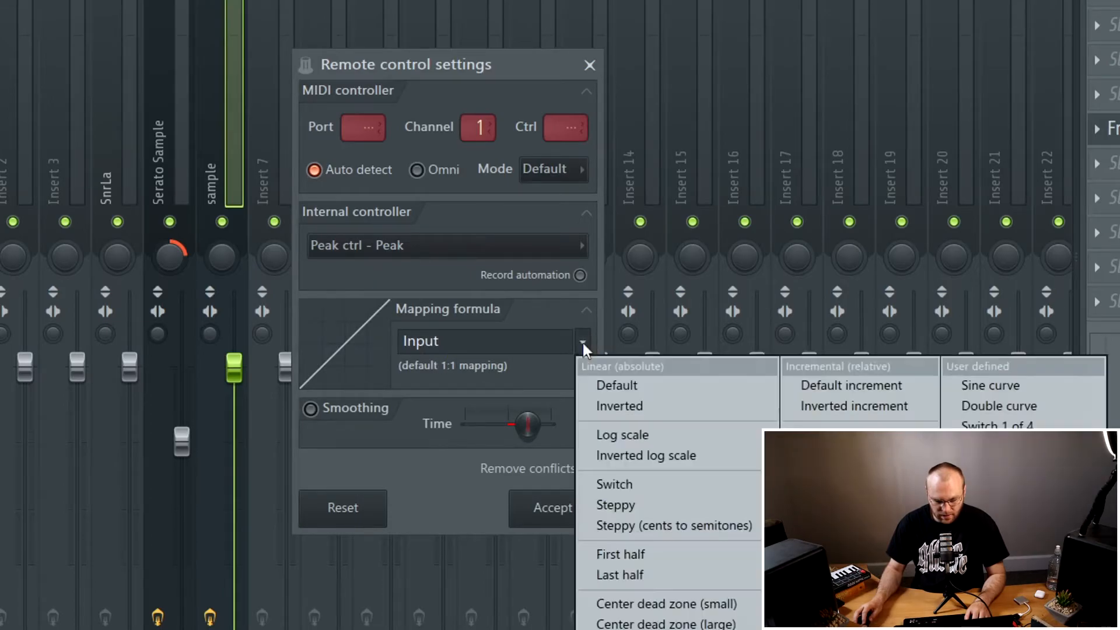
left_click(677, 406)
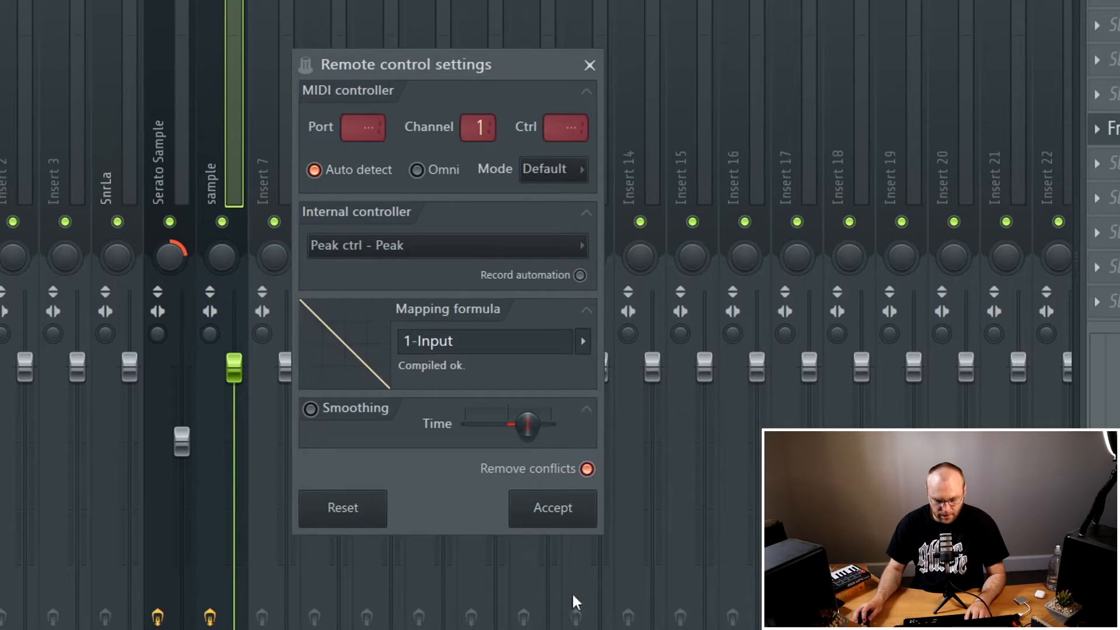
left_click(574, 511)
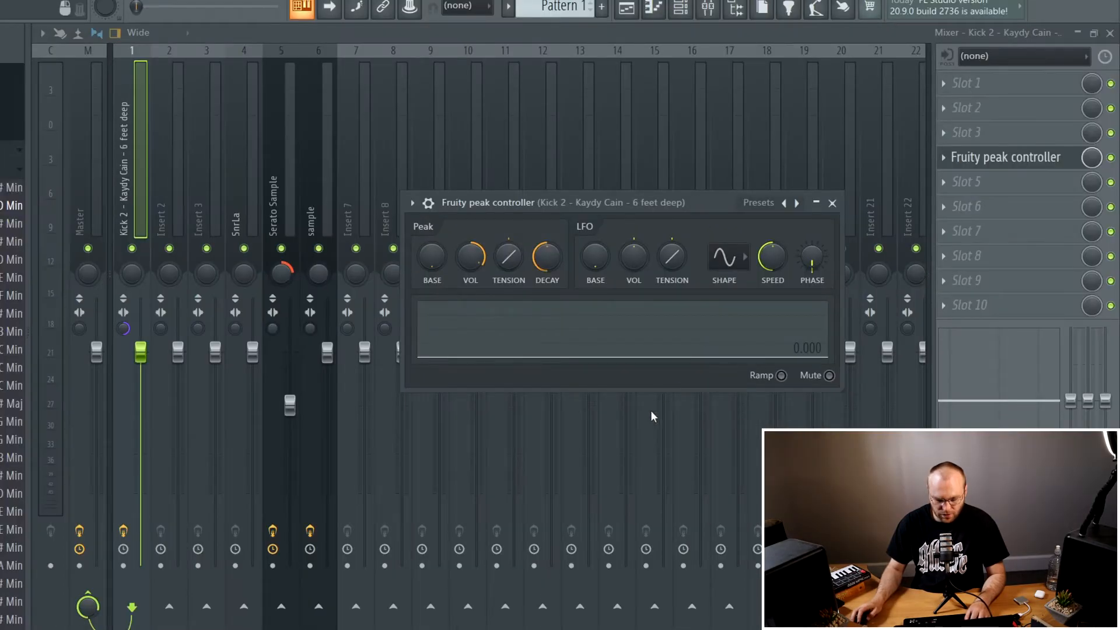
Step: Audition the beat and raise the kick's peak controller base to about 0.2, adjusting its peak volume and increasing its tension
key("space")
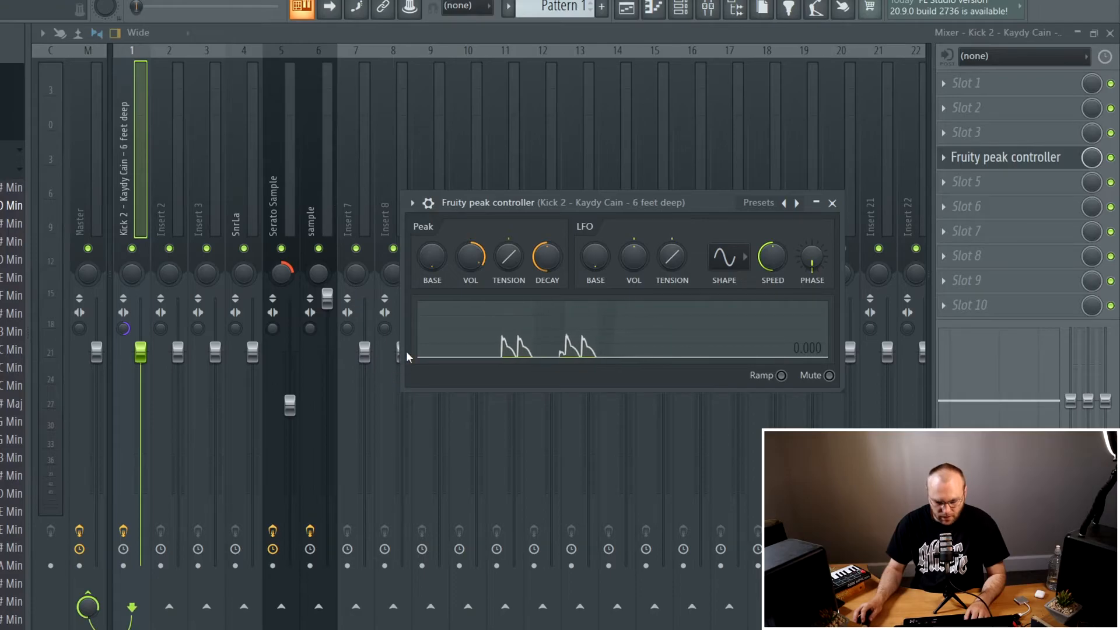
left_click_drag(442, 273, 437, 265)
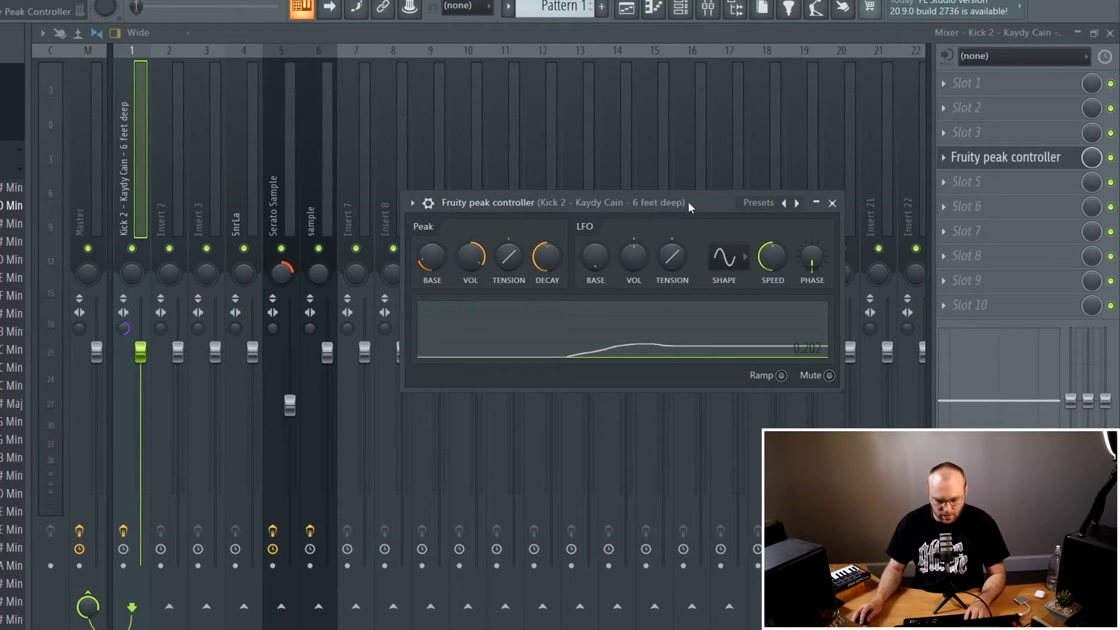
left_click_drag(688, 201, 698, 224)
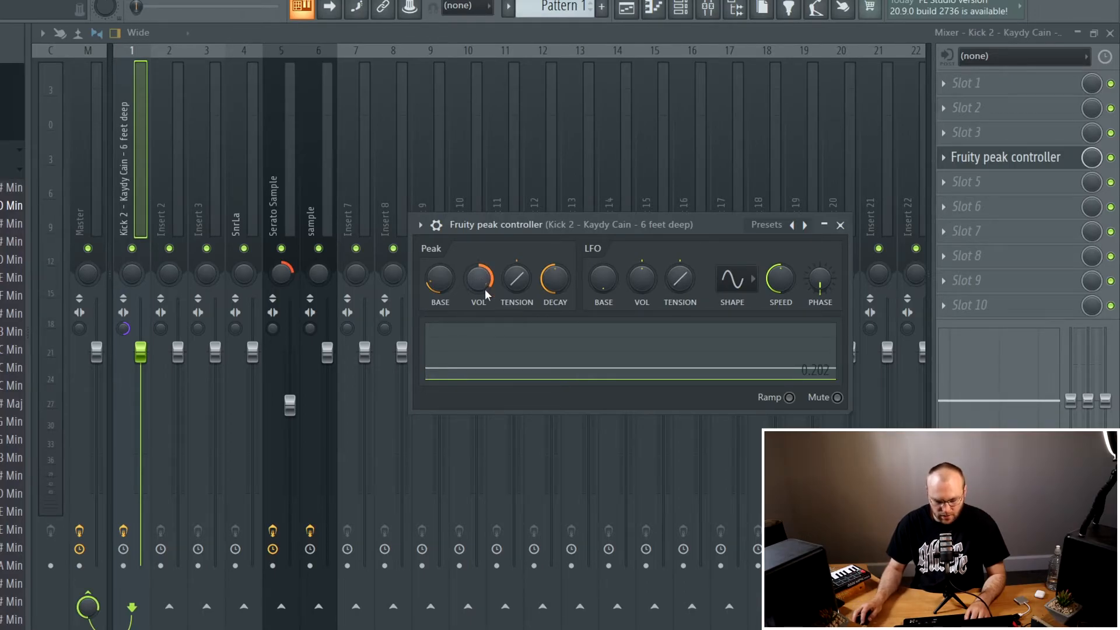
left_click_drag(482, 289, 482, 283)
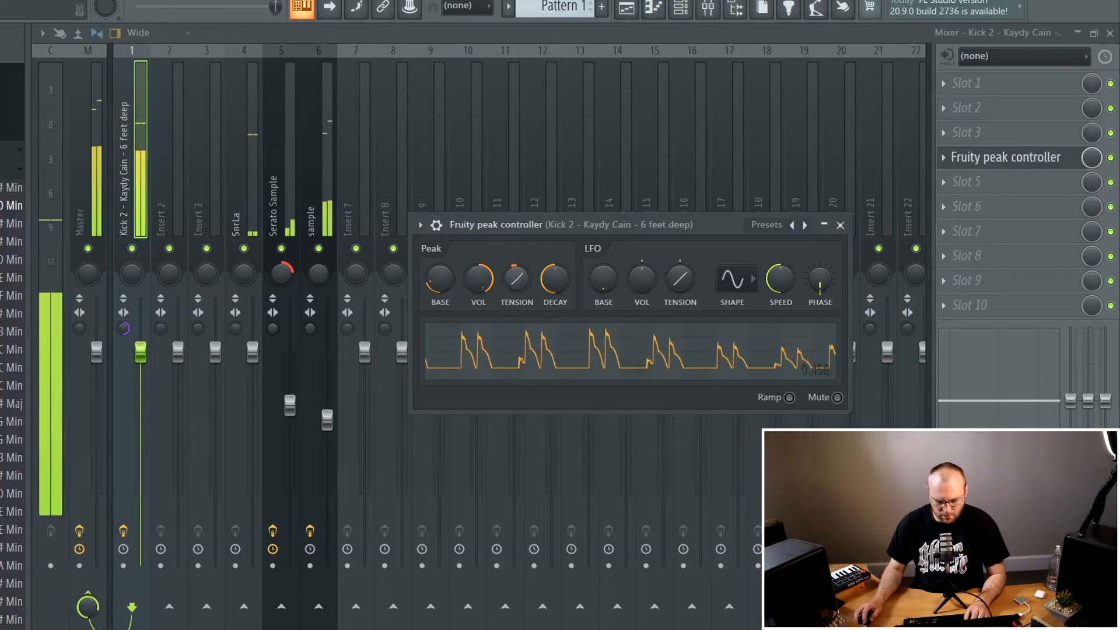
left_click_drag(519, 289, 519, 272)
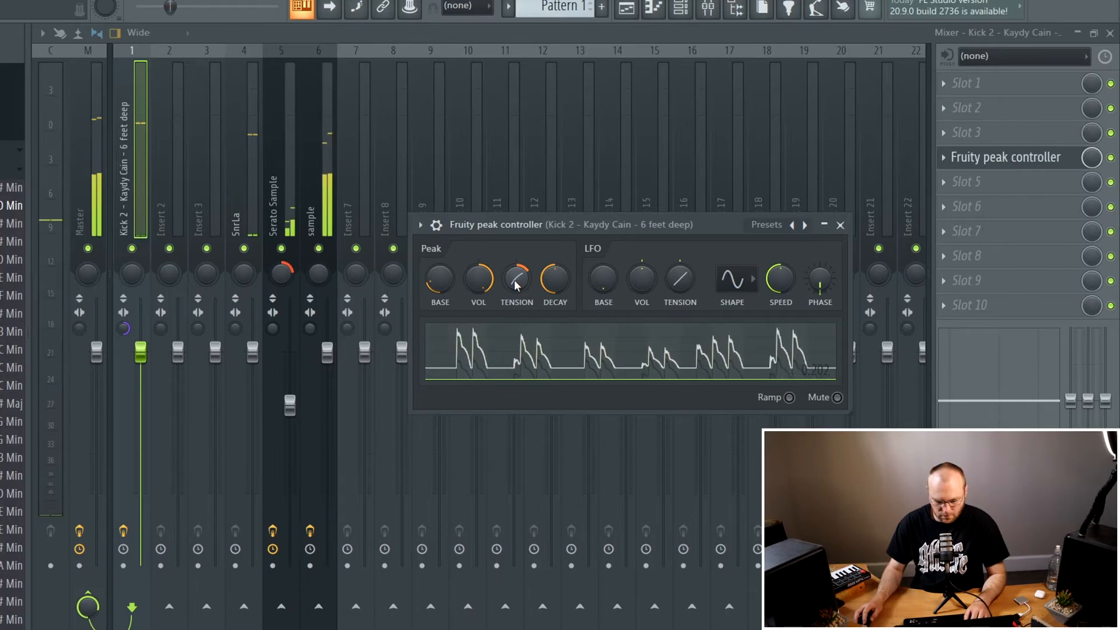